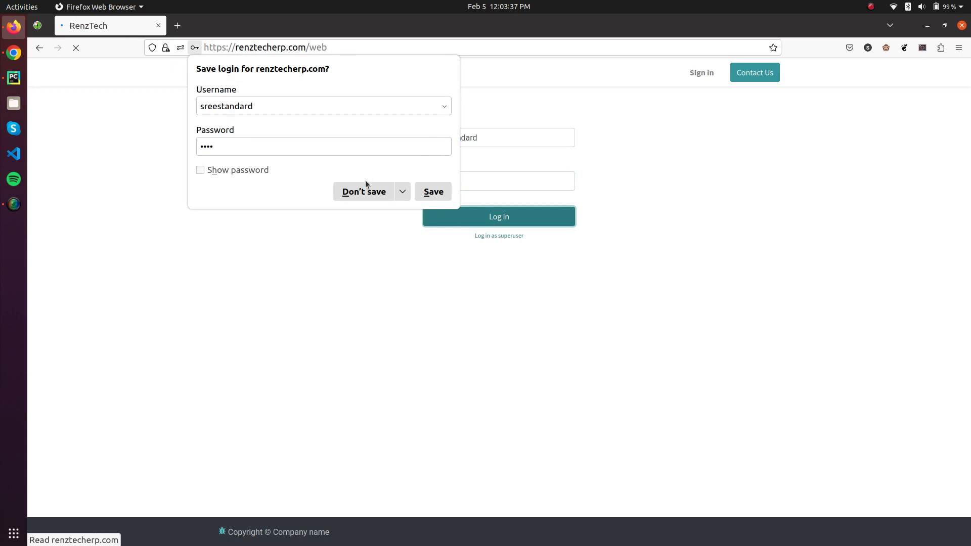
Step: Decline saving the Odoo login in Firefox and switch the browser to full screen
click(364, 191)
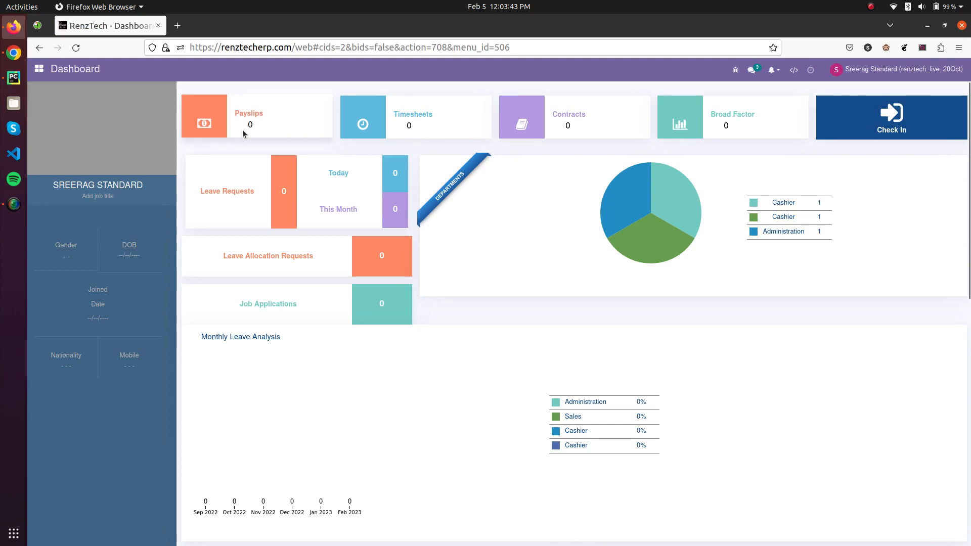
key(F11)
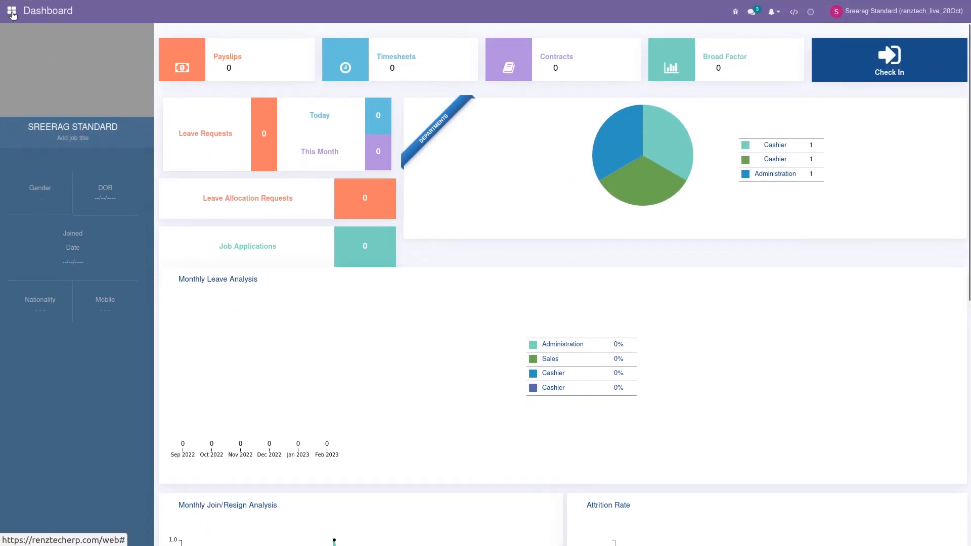
Step: Open the home grid of installed apps from the top-left menu icon
click(12, 12)
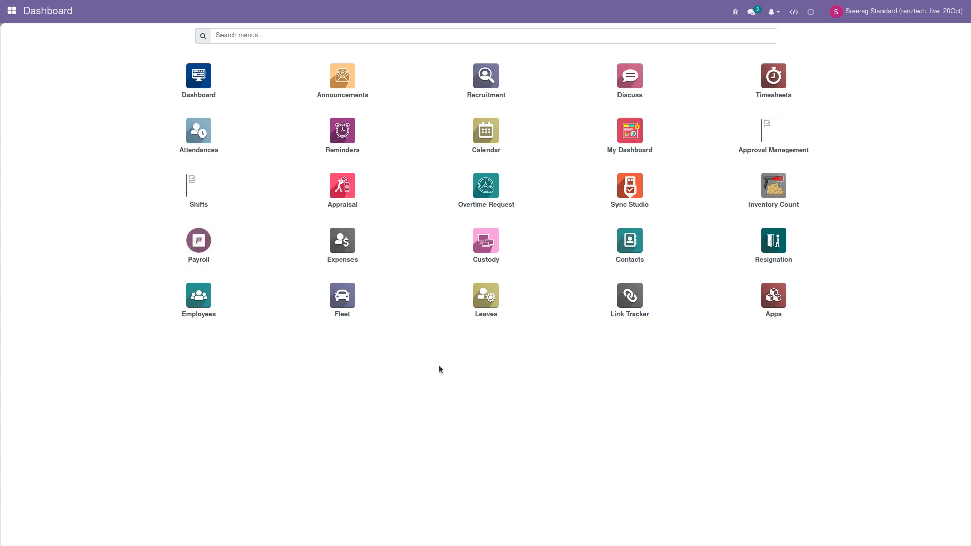
Step: Open the Cashier salary structure in Payroll's Salary Structures, edit it and save it unchanged
click(232, 258)
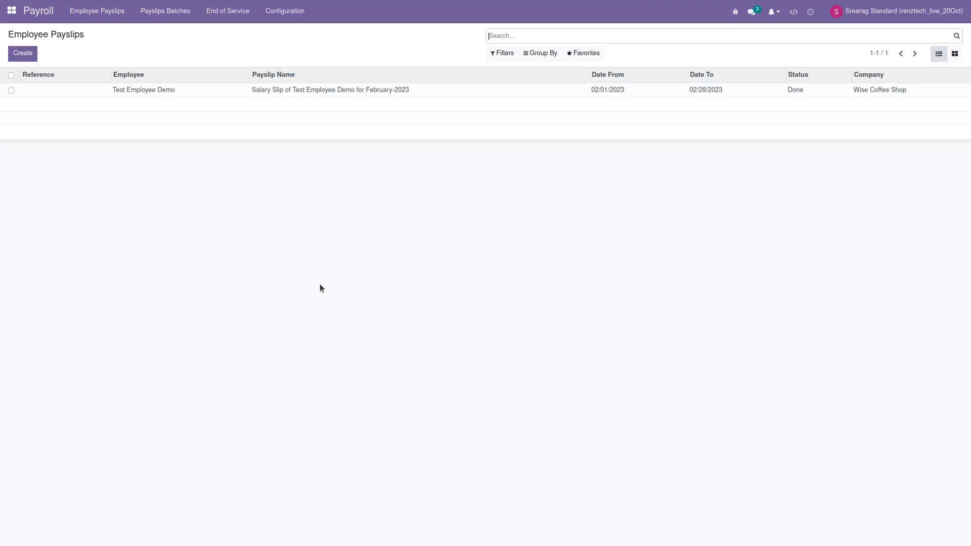
click(290, 19)
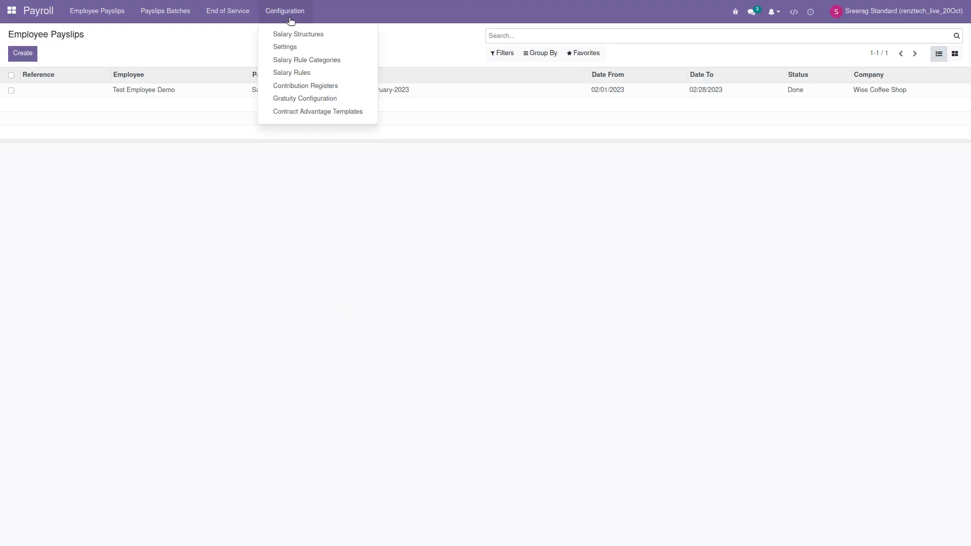
click(291, 34)
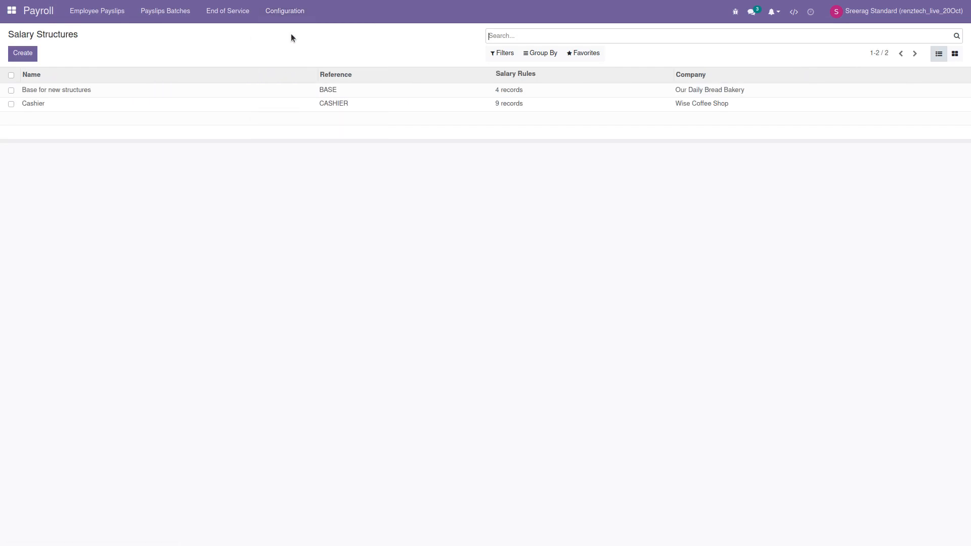
click(72, 110)
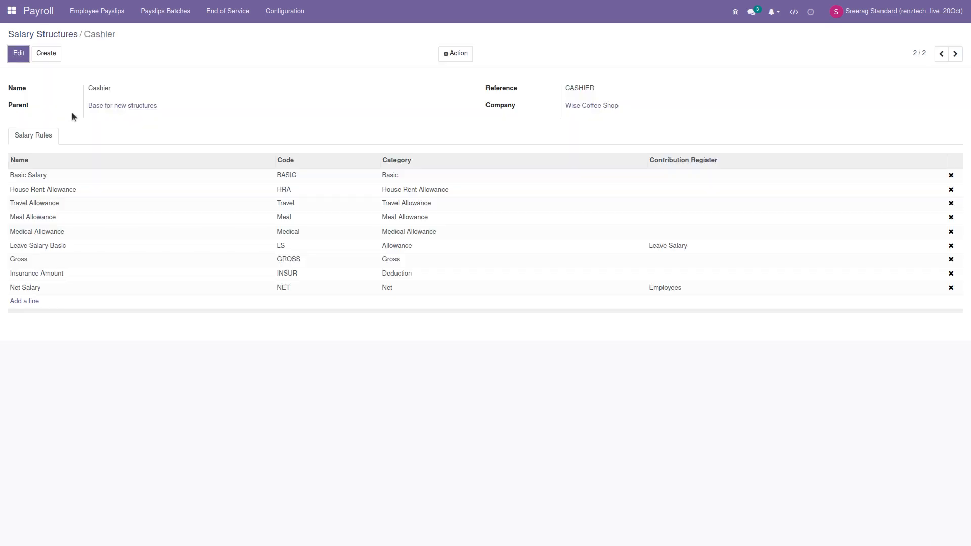
click(20, 54)
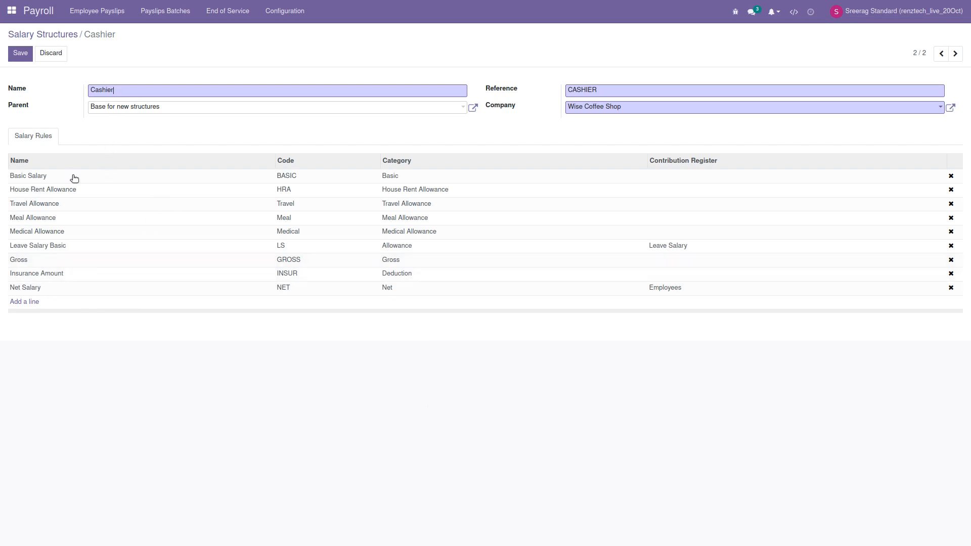
click(20, 53)
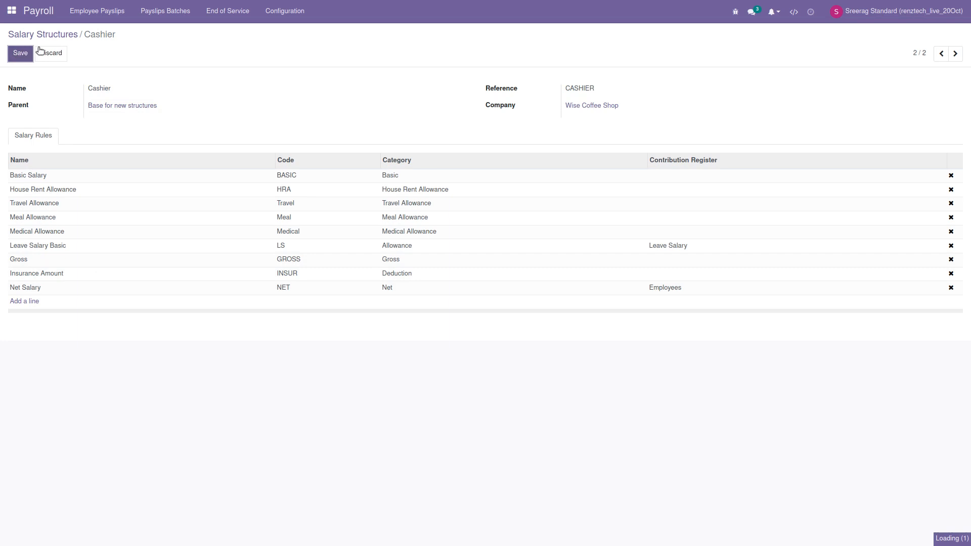
Step: Inspect the Basic Salary rule's Always True condition and accounting entries, then discard the edits
click(268, 14)
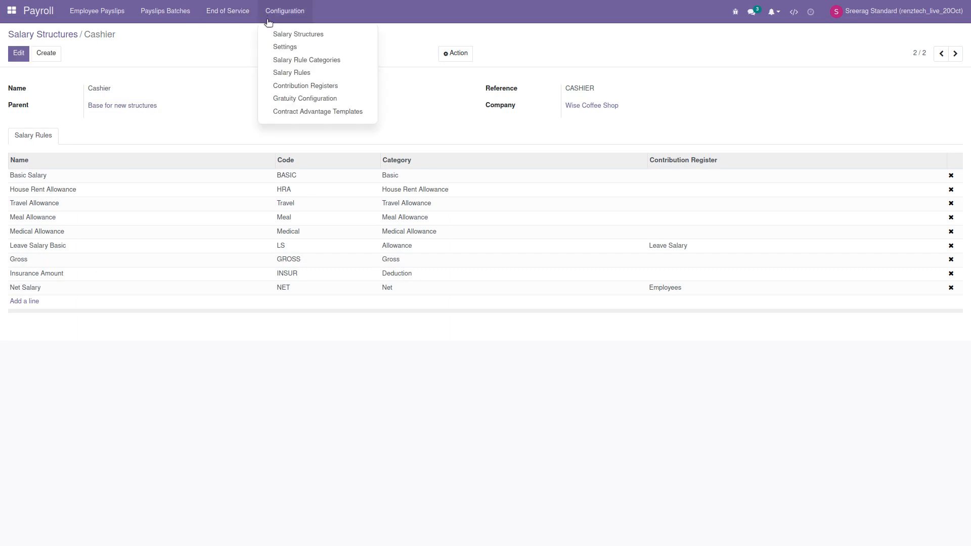
click(278, 73)
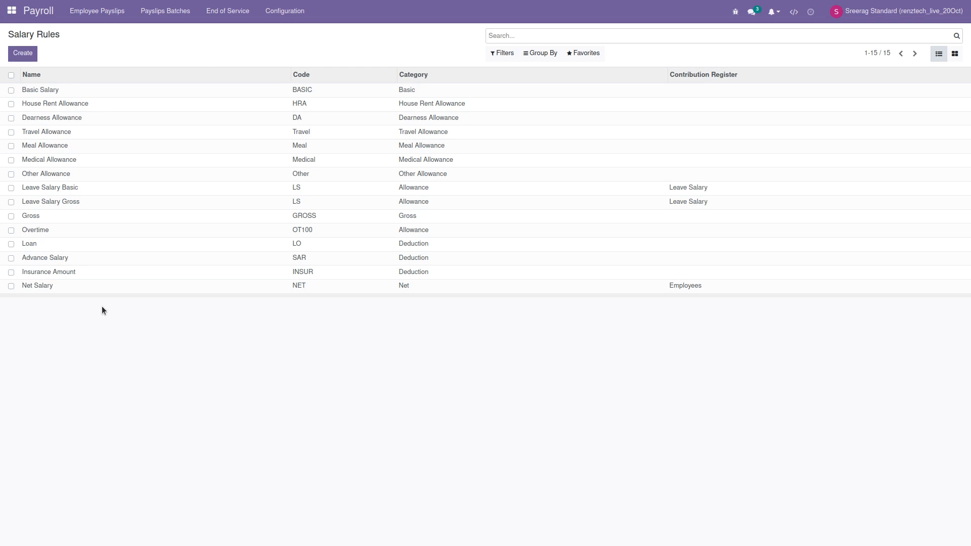
click(65, 92)
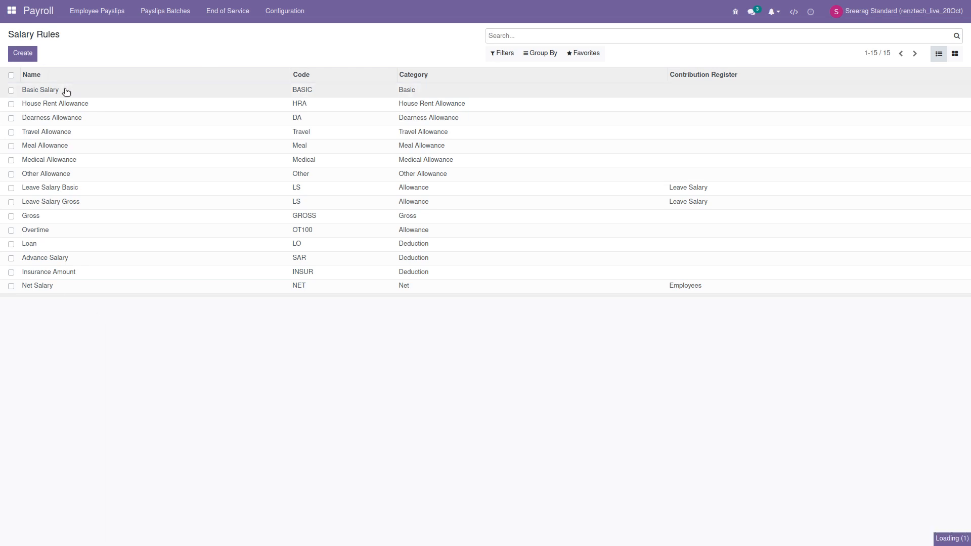
click(18, 53)
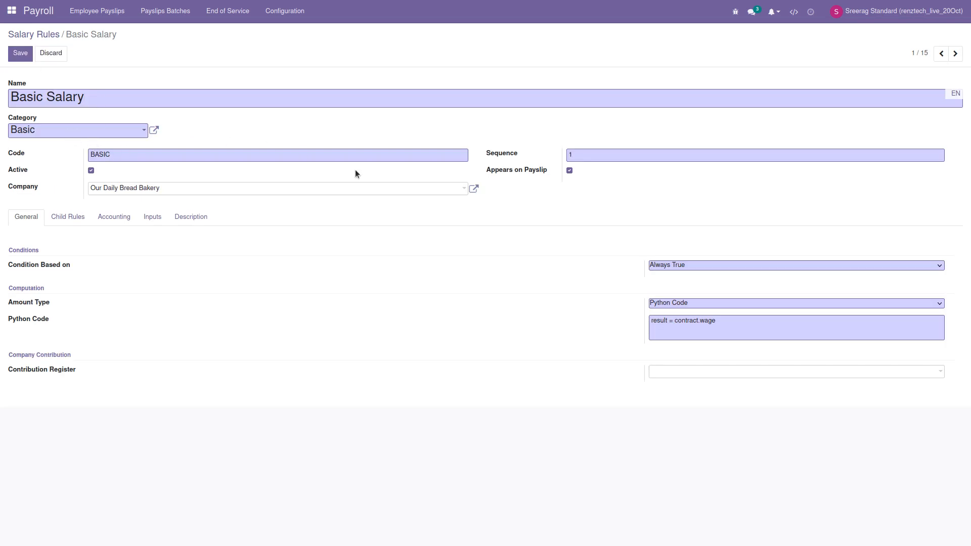
click(677, 261)
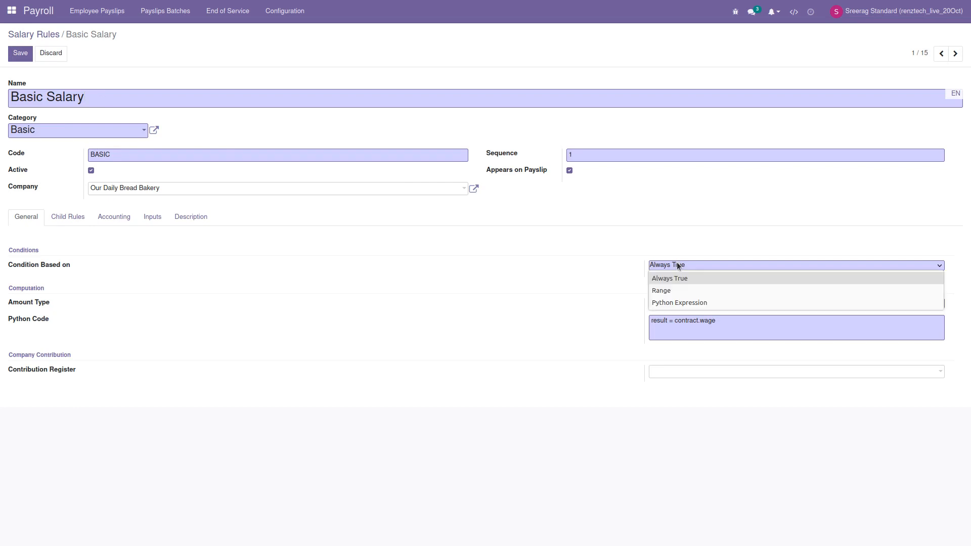
click(678, 263)
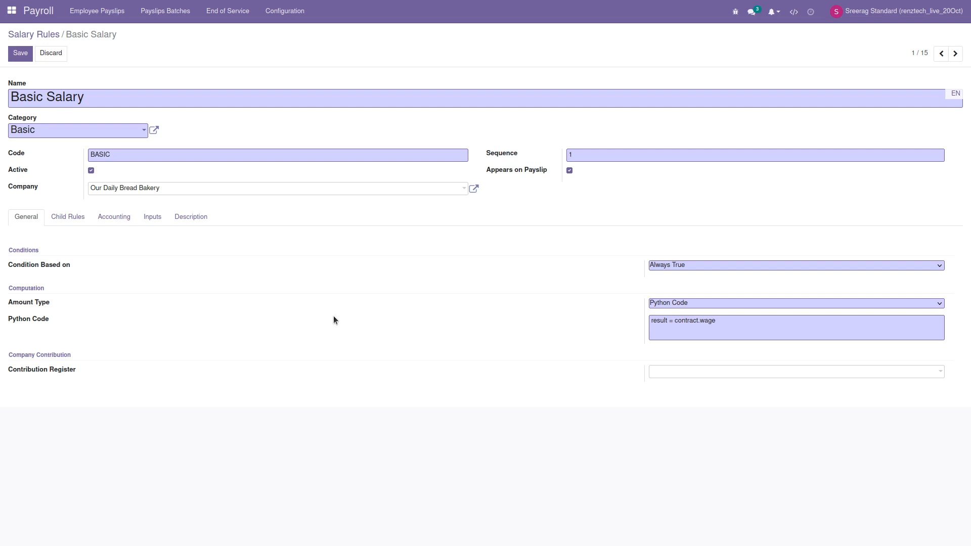
click(112, 221)
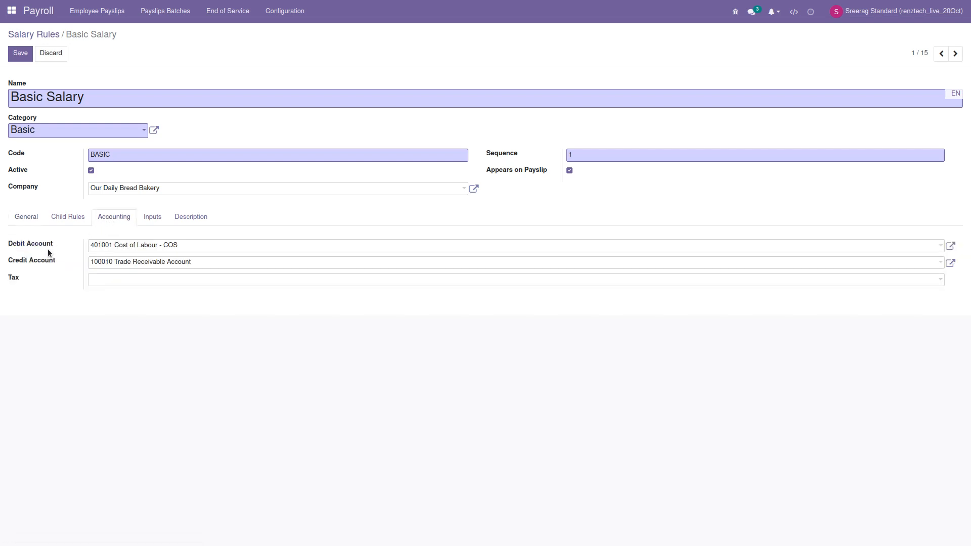
mouse_move(48, 251)
click(46, 53)
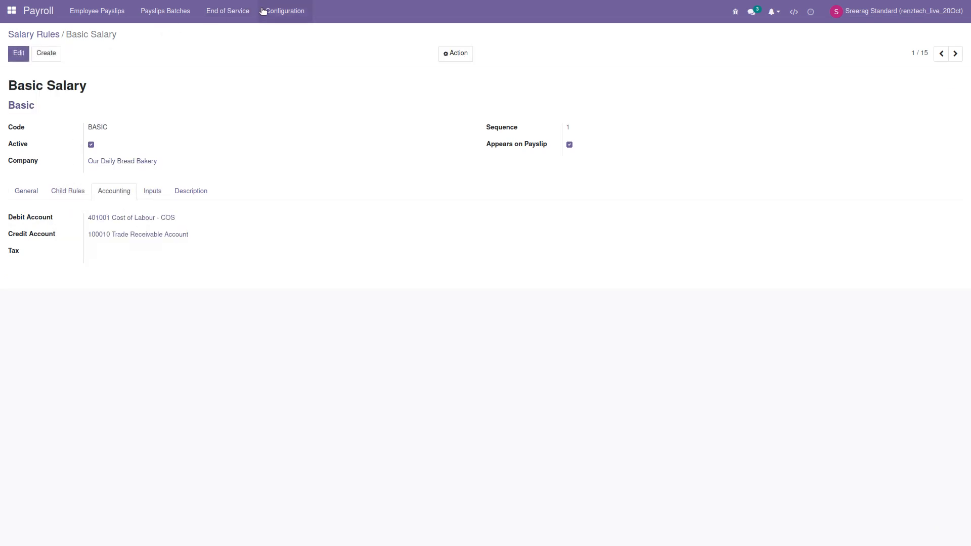
Step: Go back to the Salary Structures list, then to the home grid of apps
click(267, 10)
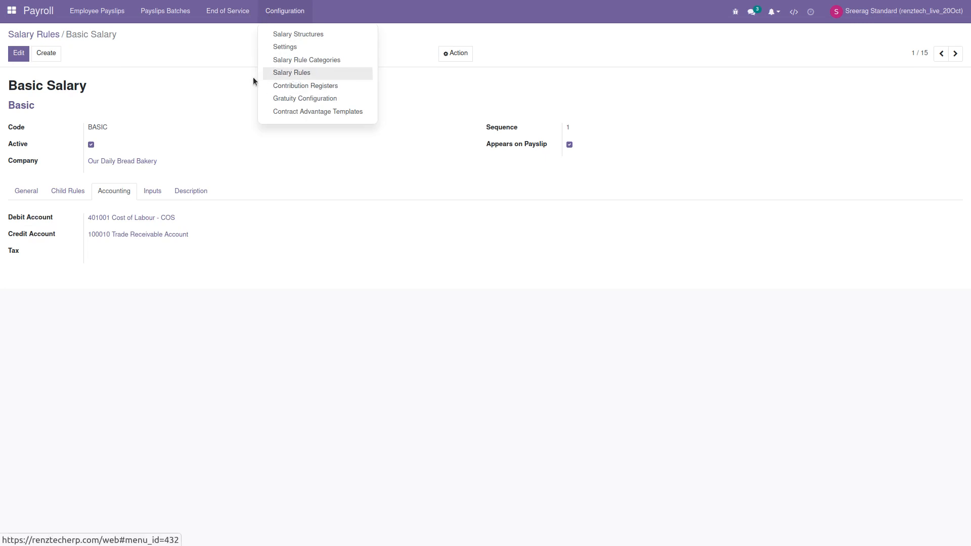
click(285, 11)
click(284, 11)
click(290, 34)
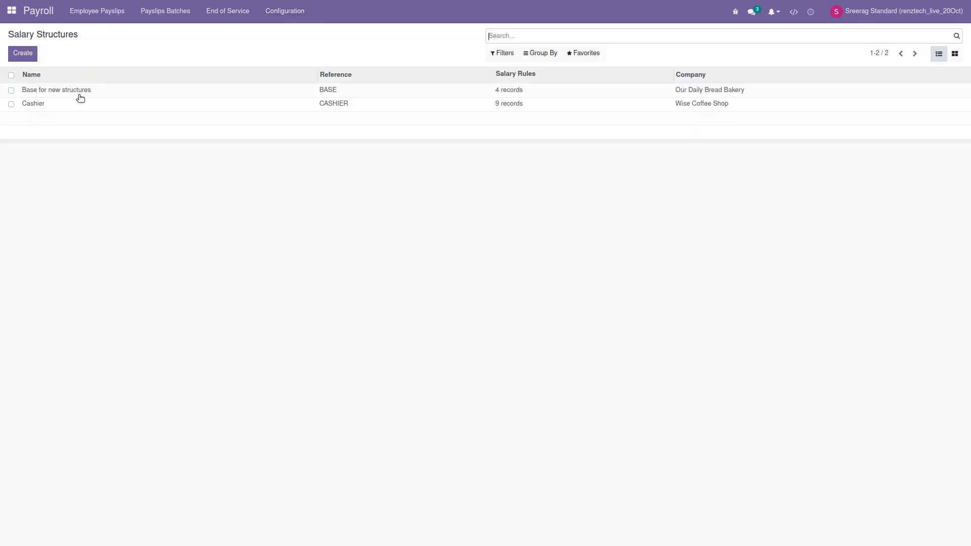
click(12, 11)
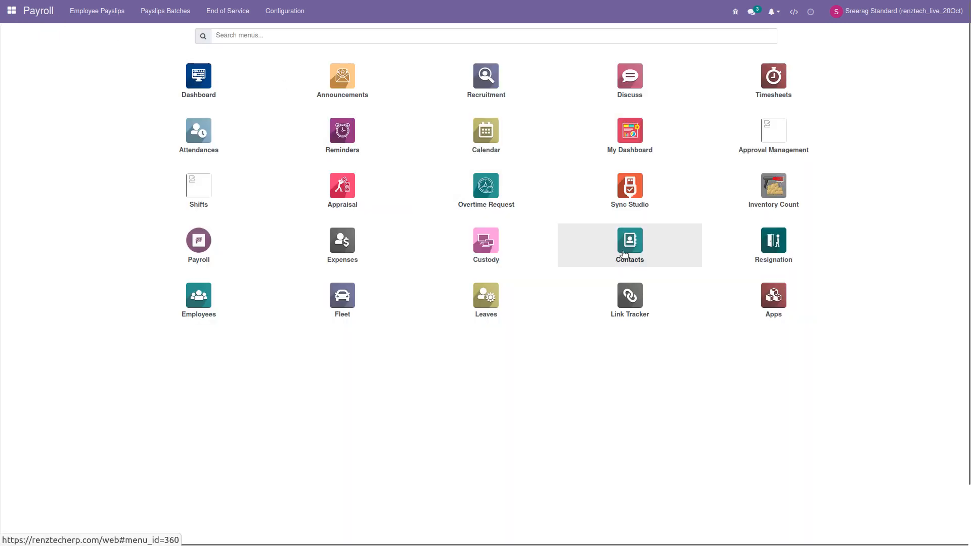
Step: Open Test Employee Demo's running Cashier contract (01/01/2023–12/31/2023, wage 1,000.00) from the Contracts overview
click(223, 310)
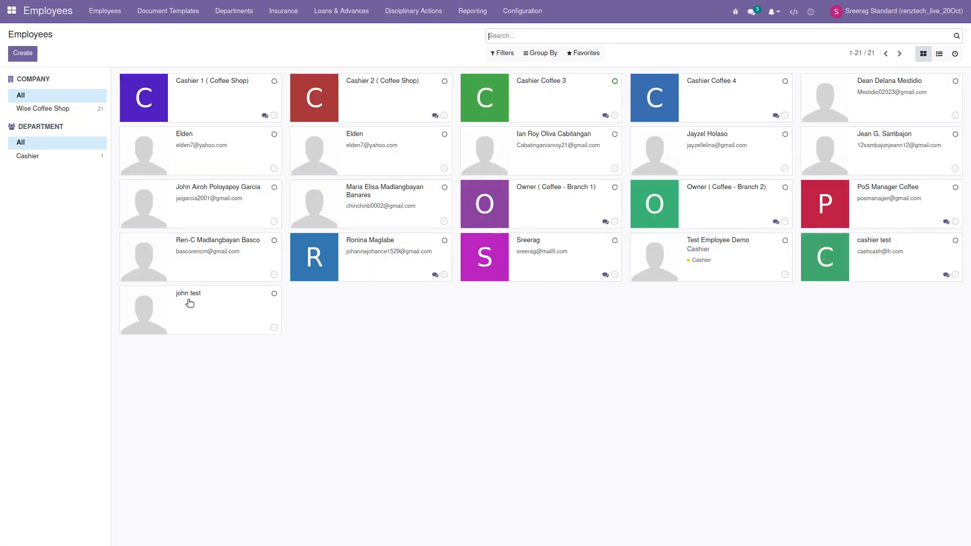
click(728, 260)
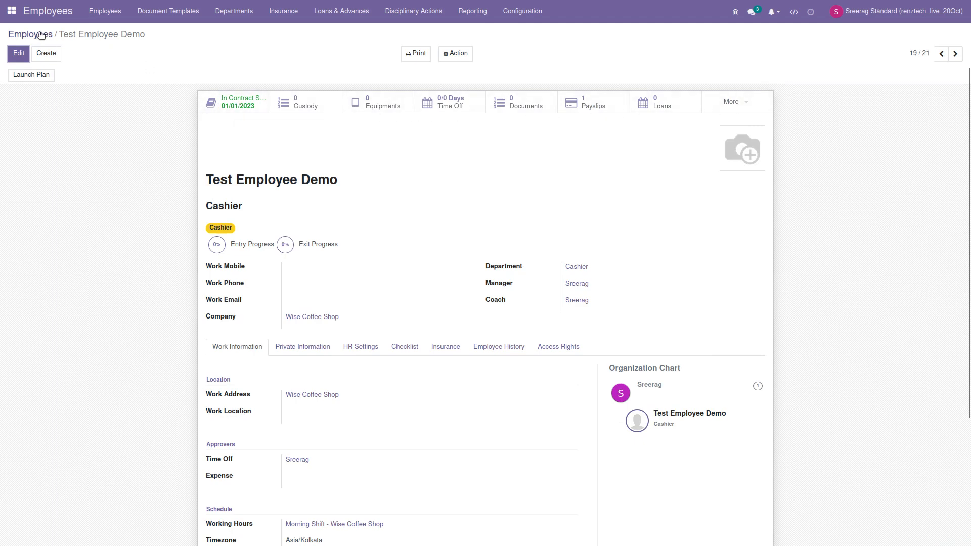
click(103, 20)
click(103, 47)
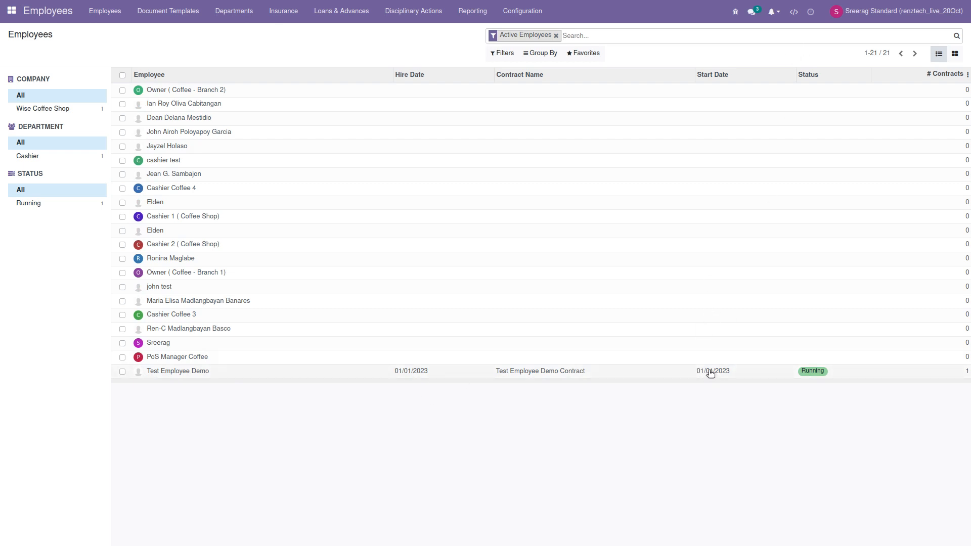
click(333, 372)
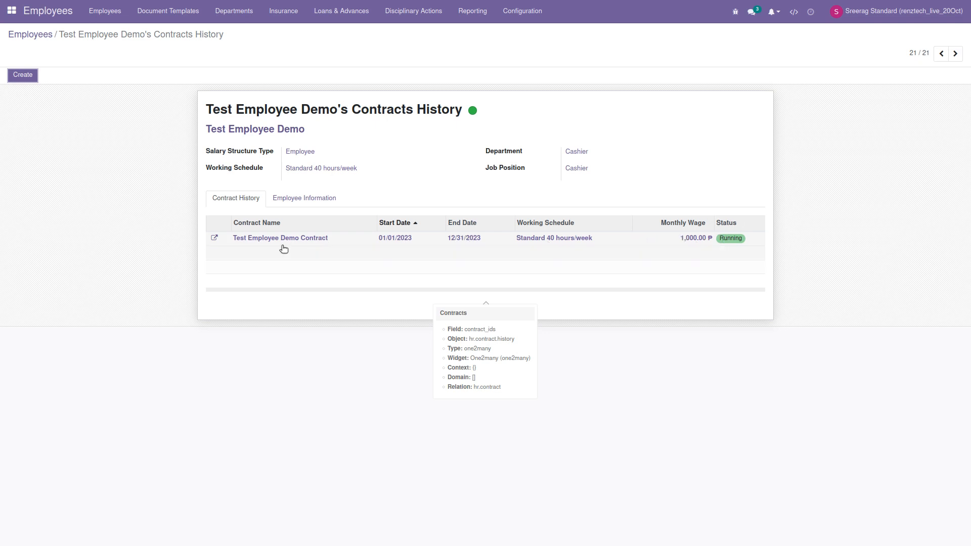
click(215, 238)
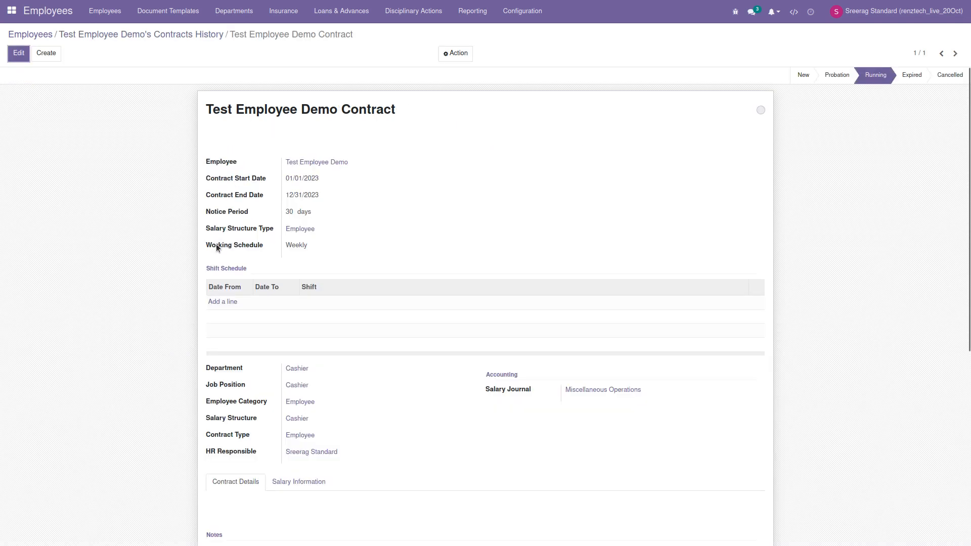
click(18, 56)
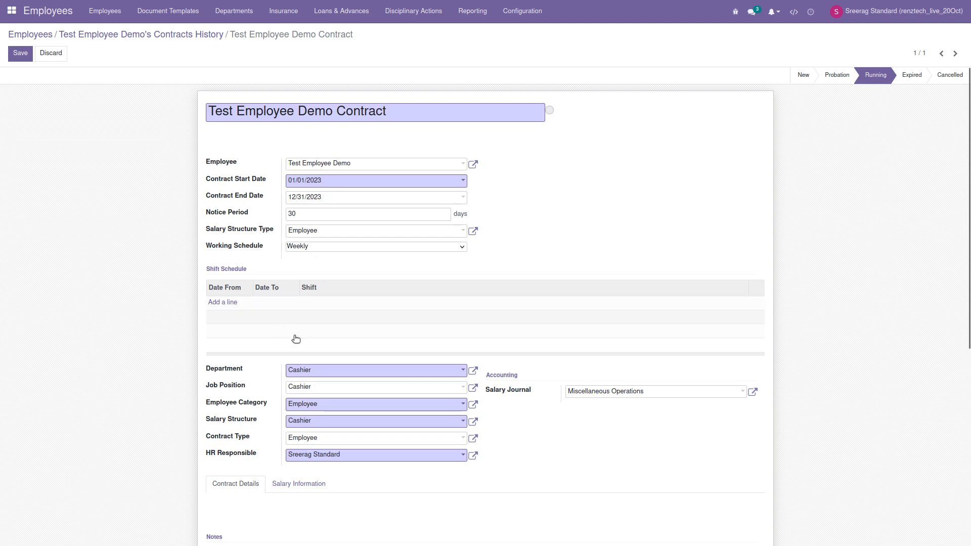
click(305, 422)
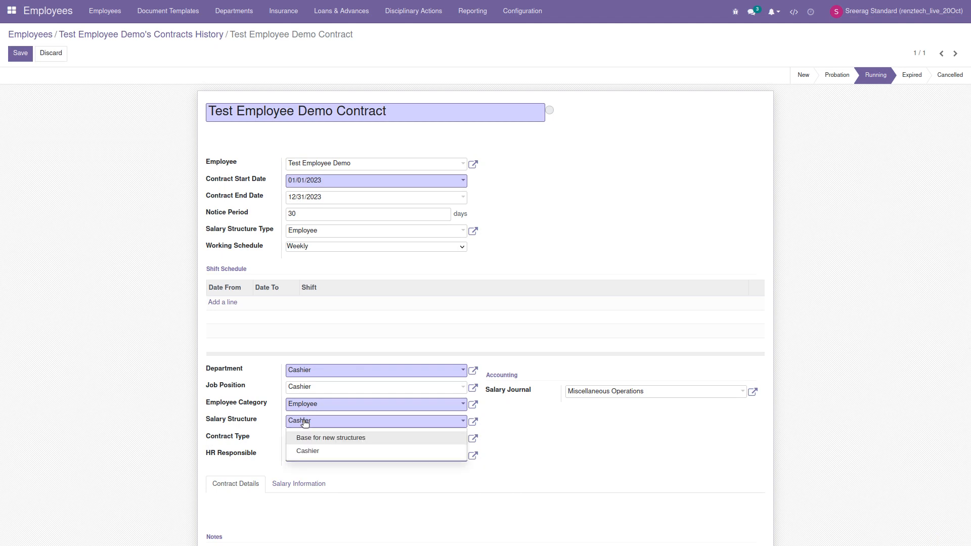
click(305, 423)
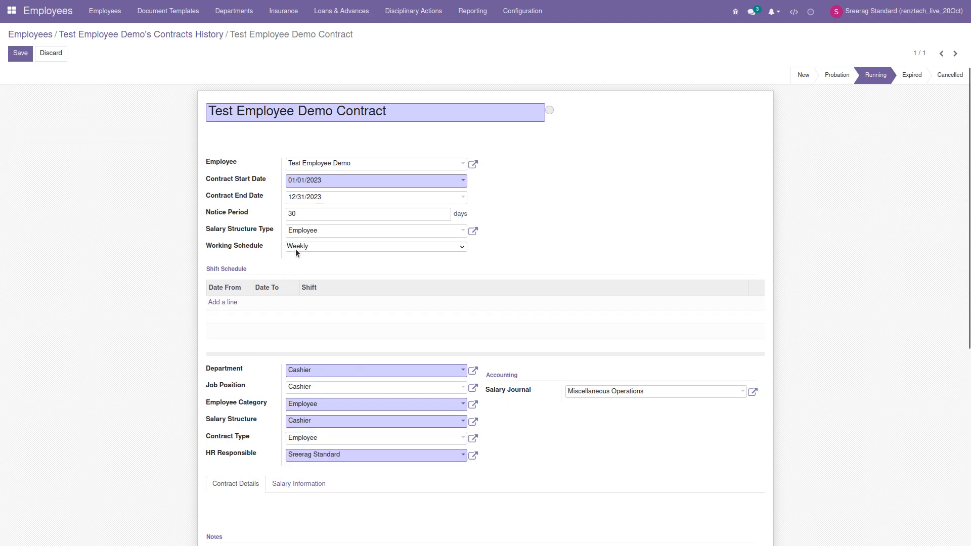
mouse_move(297, 248)
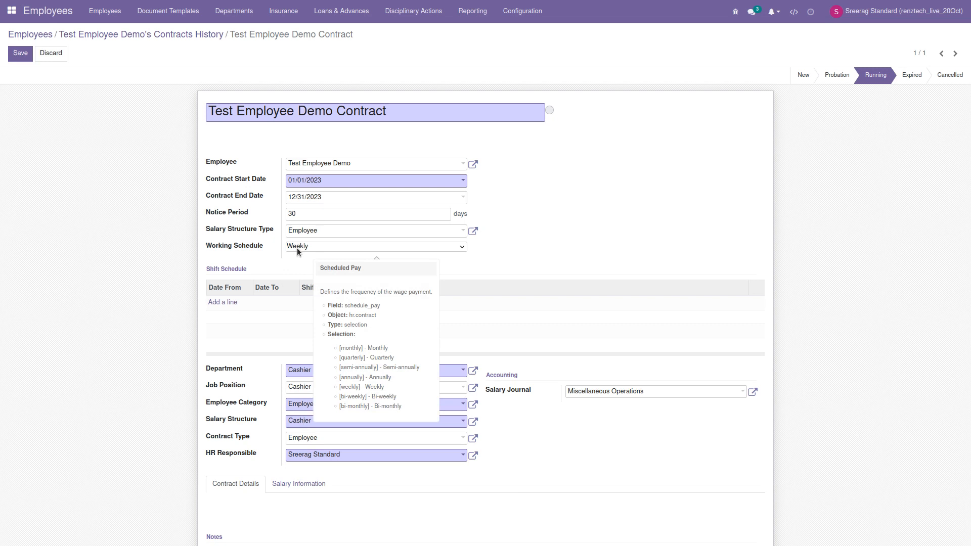
click(297, 248)
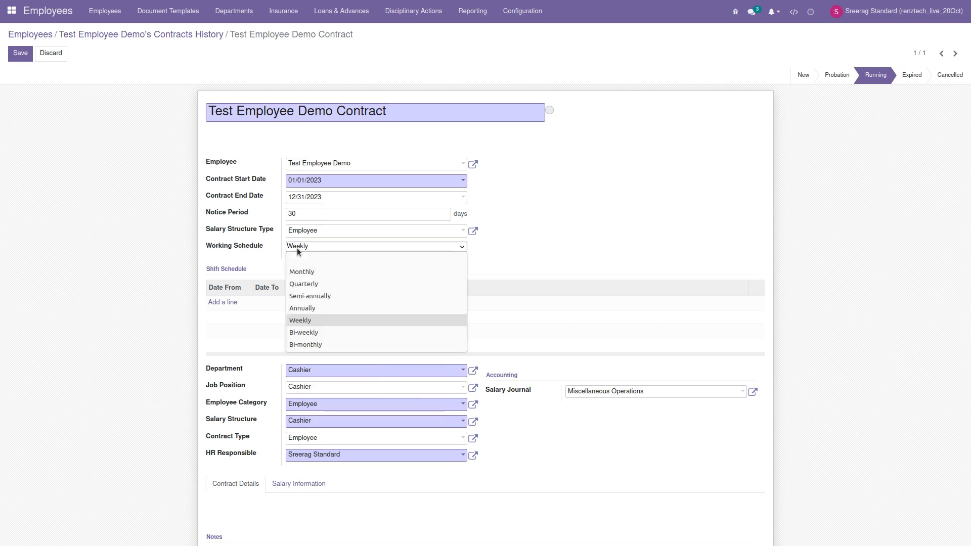
click(307, 322)
click(335, 247)
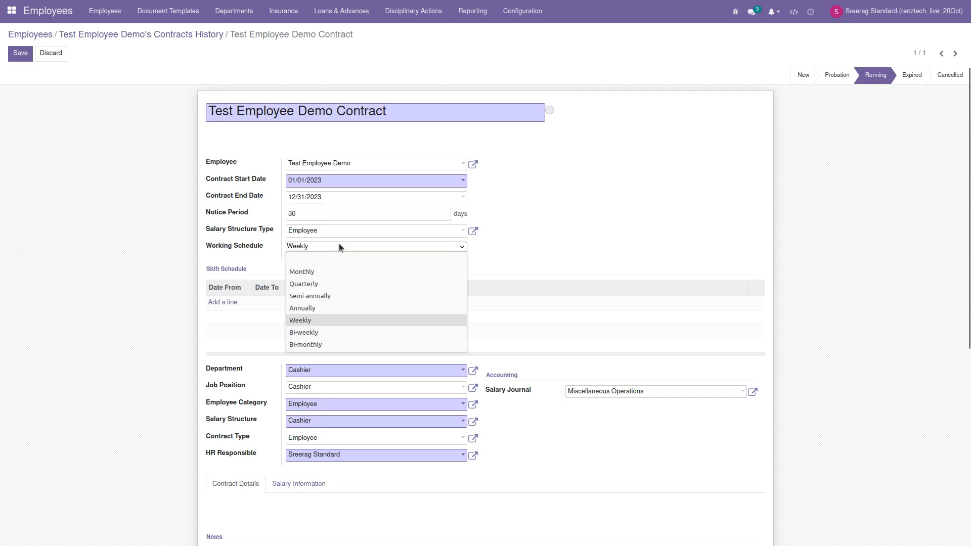
click(581, 246)
scroll(597, 239, down, 1)
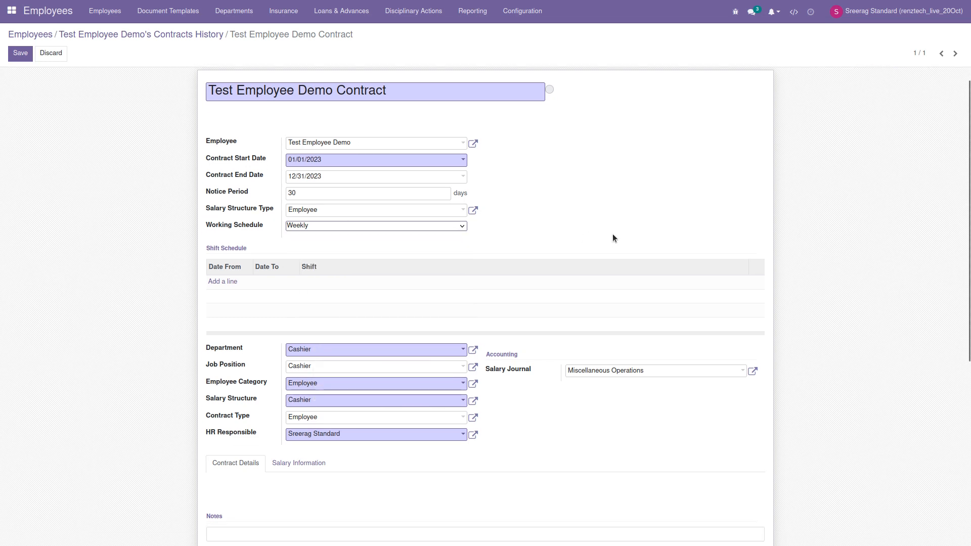
scroll(627, 240, down, 2)
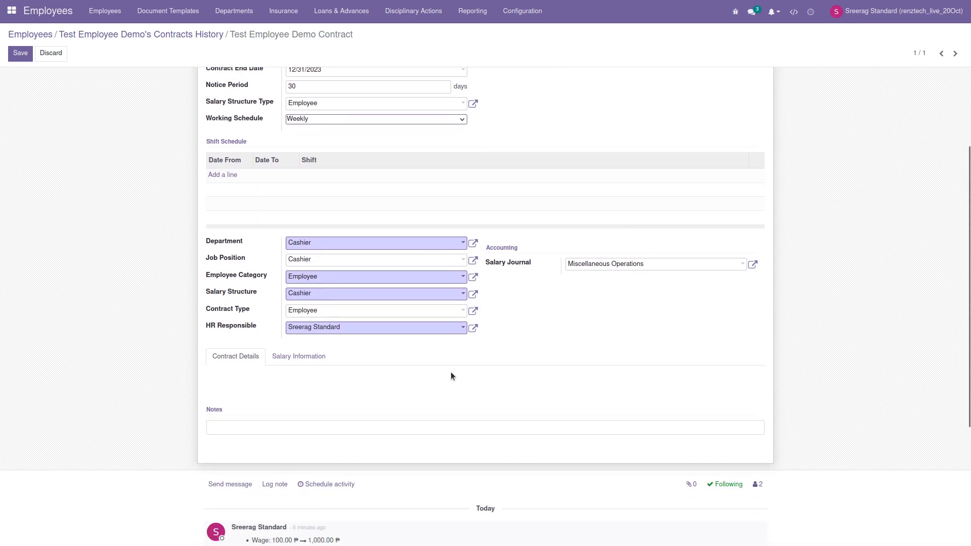
Step: Keep the contract's wage type as Monthly Fixed Wage, save it, and return home
click(316, 359)
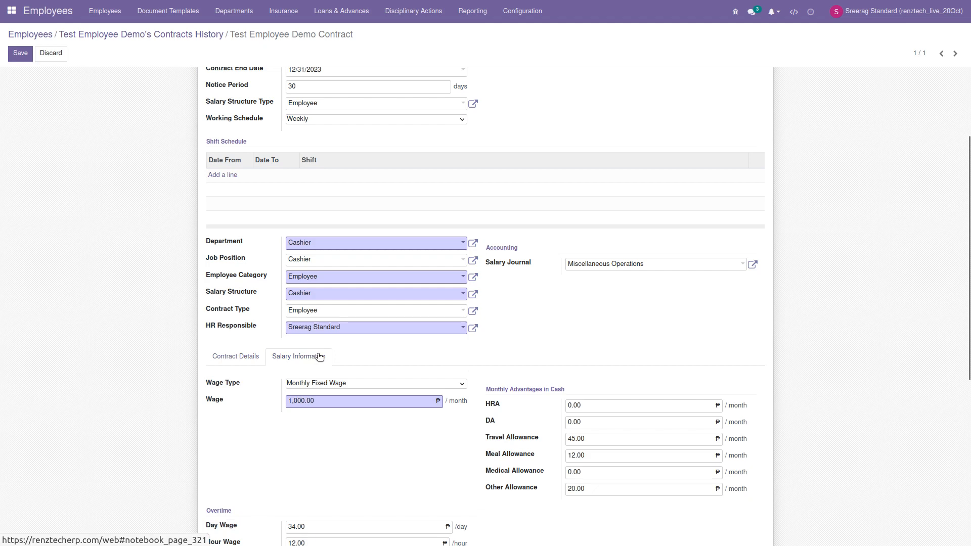
scroll(229, 313, down, 2)
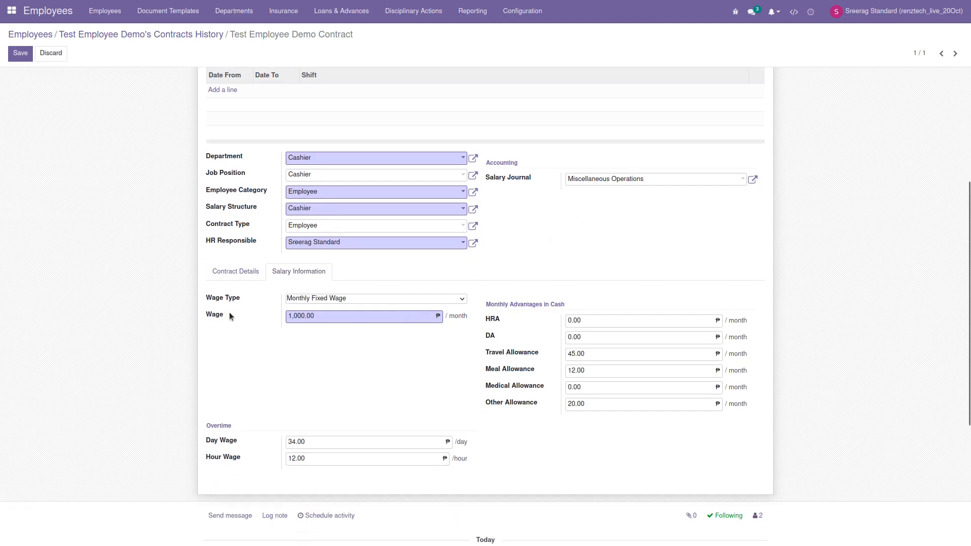
click(335, 298)
click(487, 290)
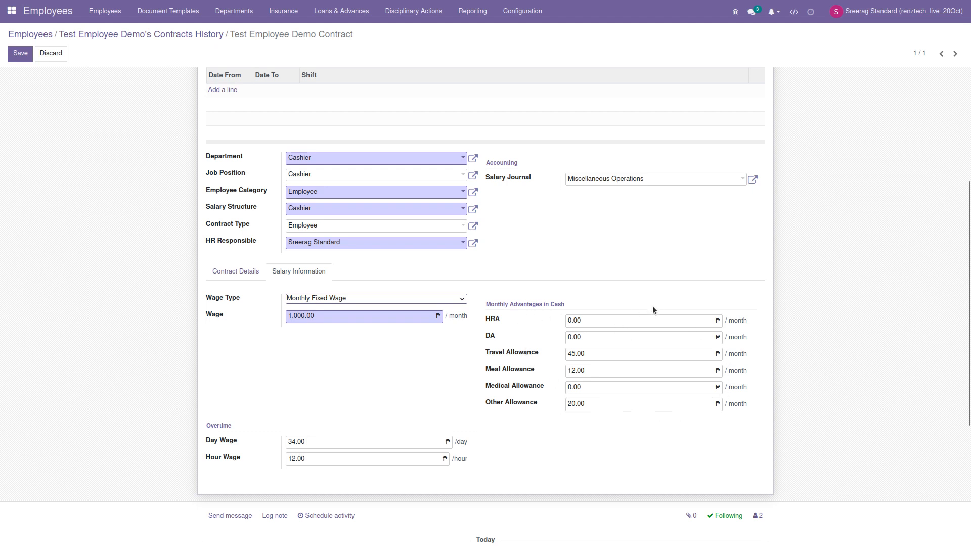
scroll(620, 314, up, 5)
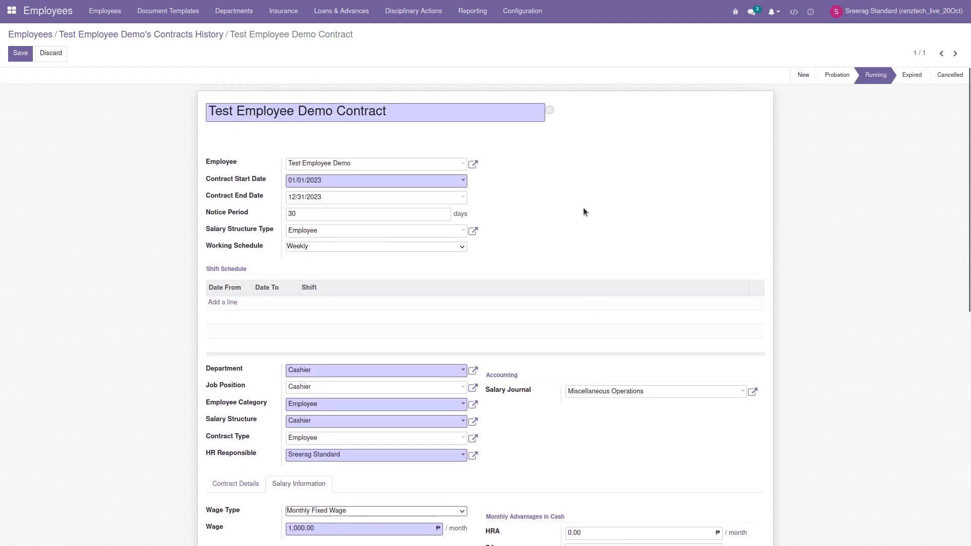
click(21, 53)
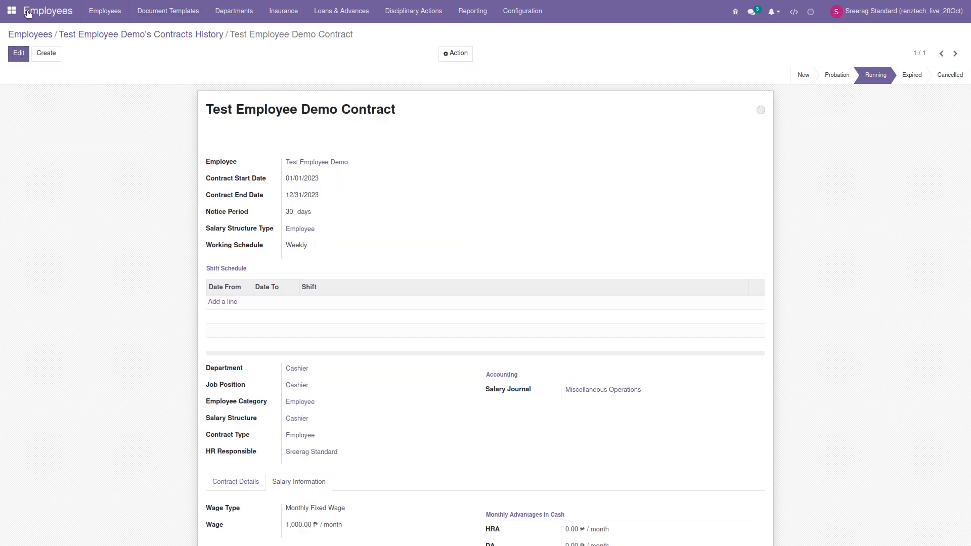
click(11, 10)
Step: Create a new payslip in Payroll for Test Employee Demo
click(194, 252)
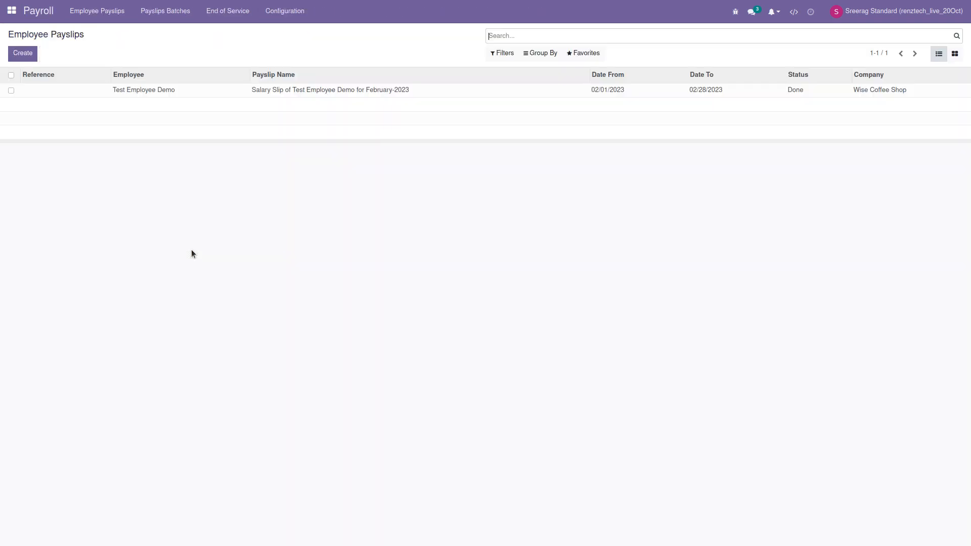
click(23, 56)
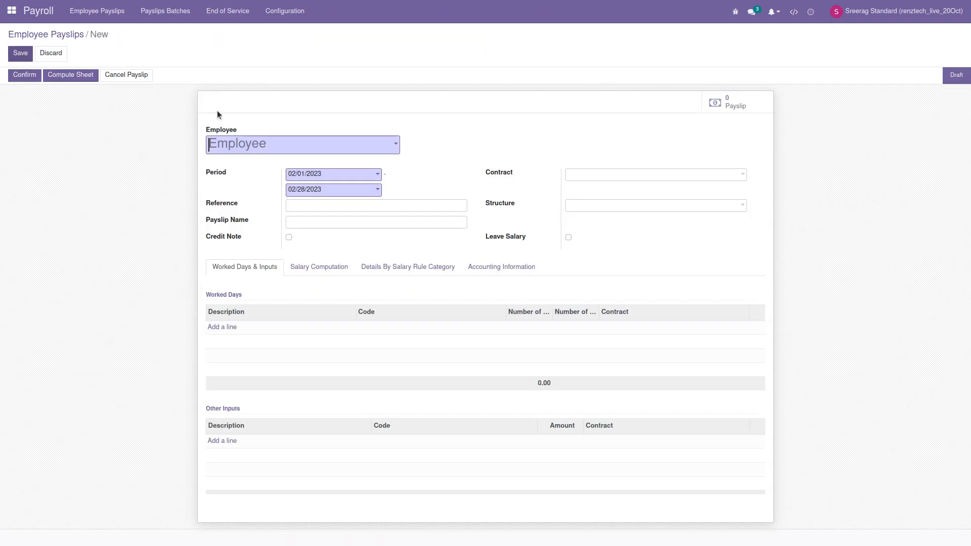
click(261, 145)
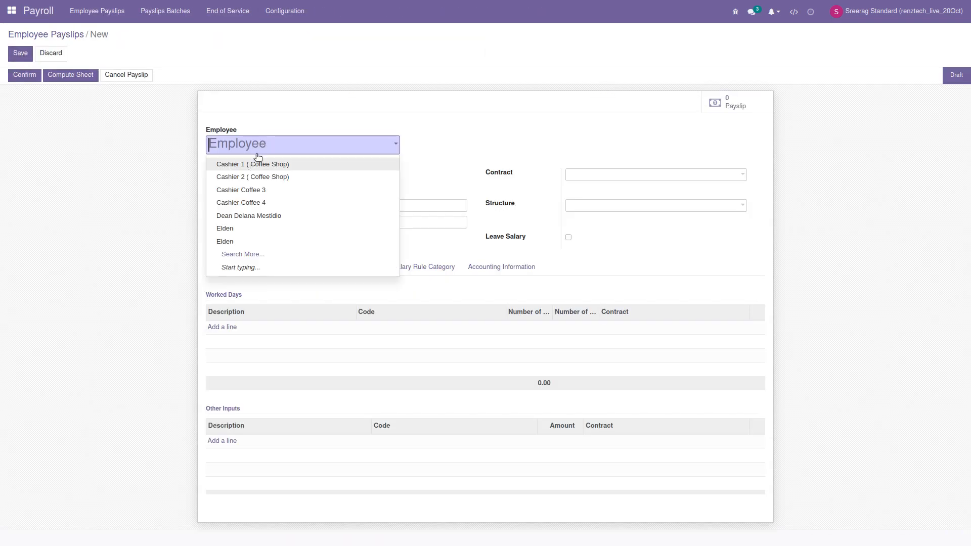
text(Test)
click(276, 164)
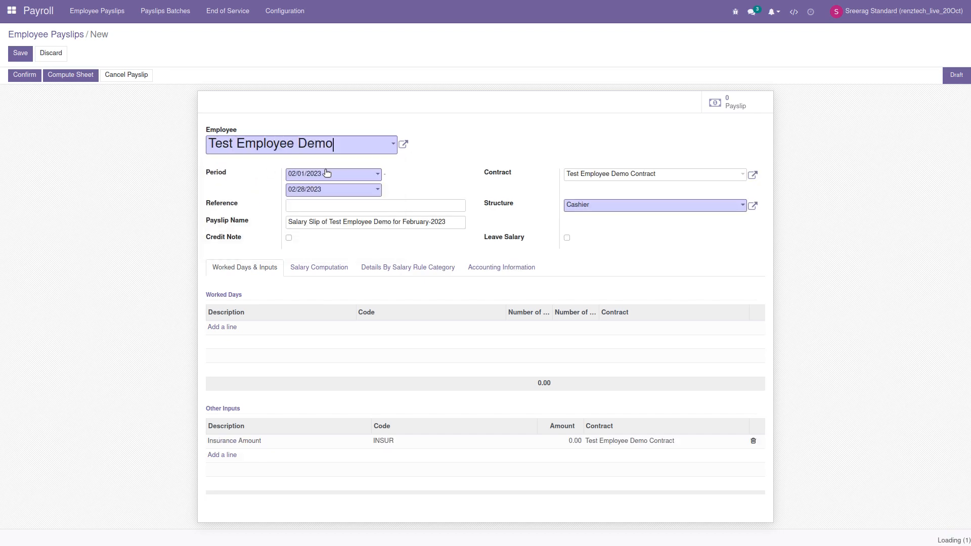
Step: Set the payslip period from 01/01/2023 to 01/31/2023
click(361, 175)
click(296, 192)
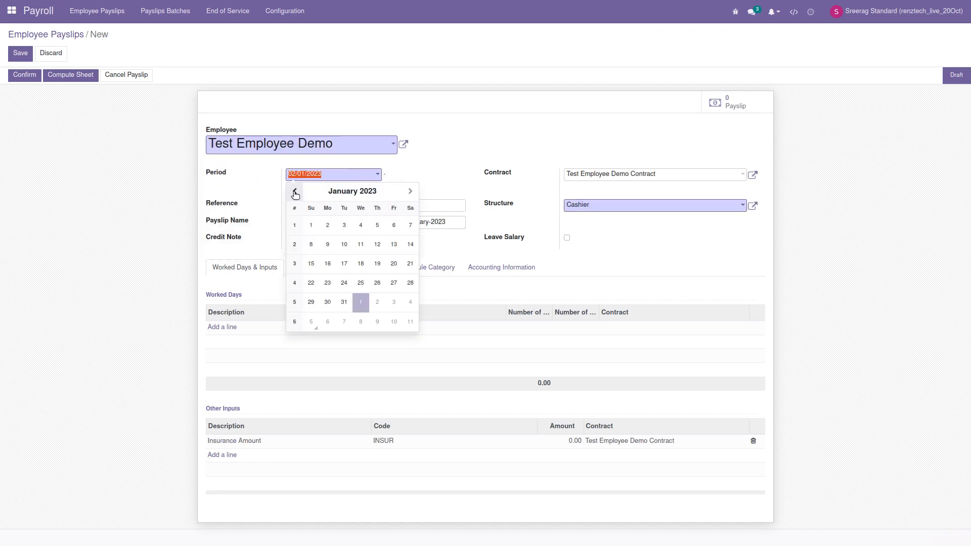
click(311, 224)
click(325, 191)
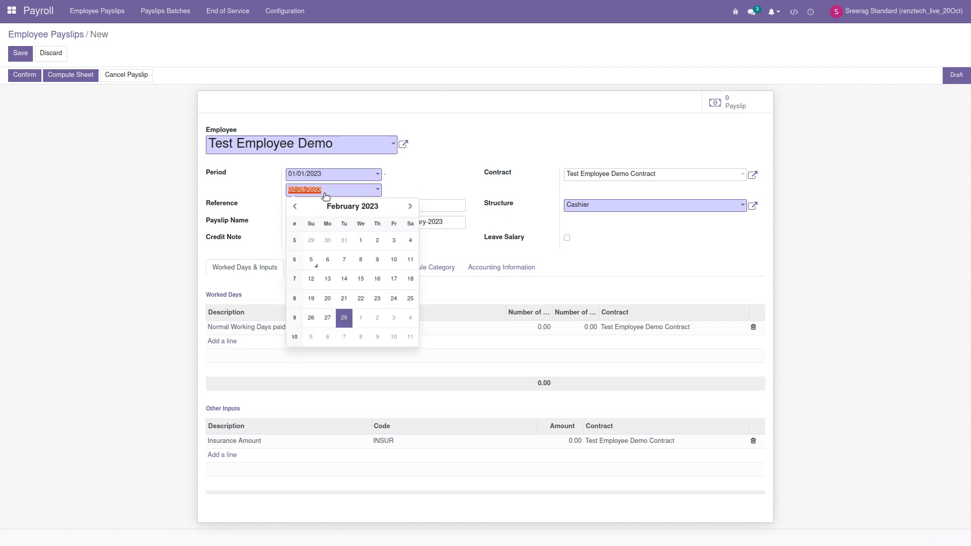
click(295, 207)
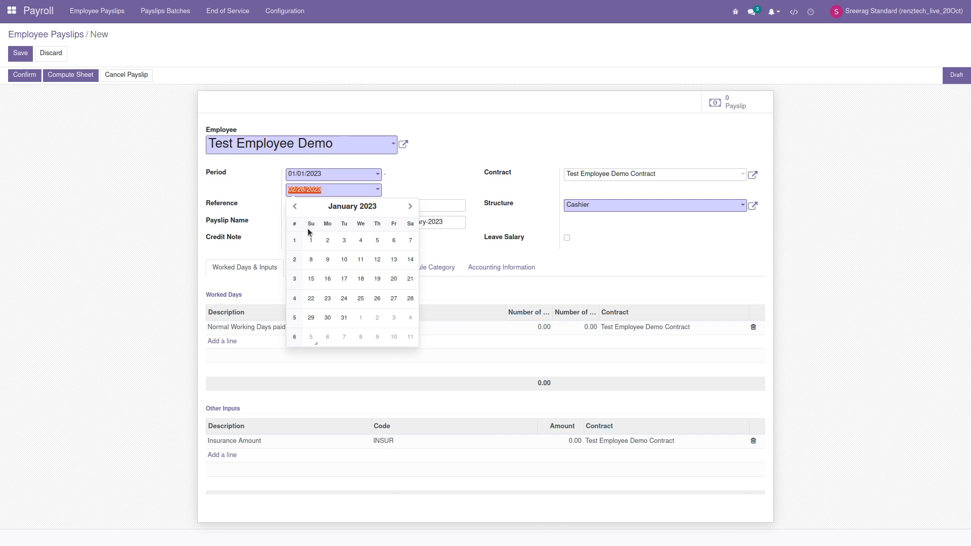
click(343, 319)
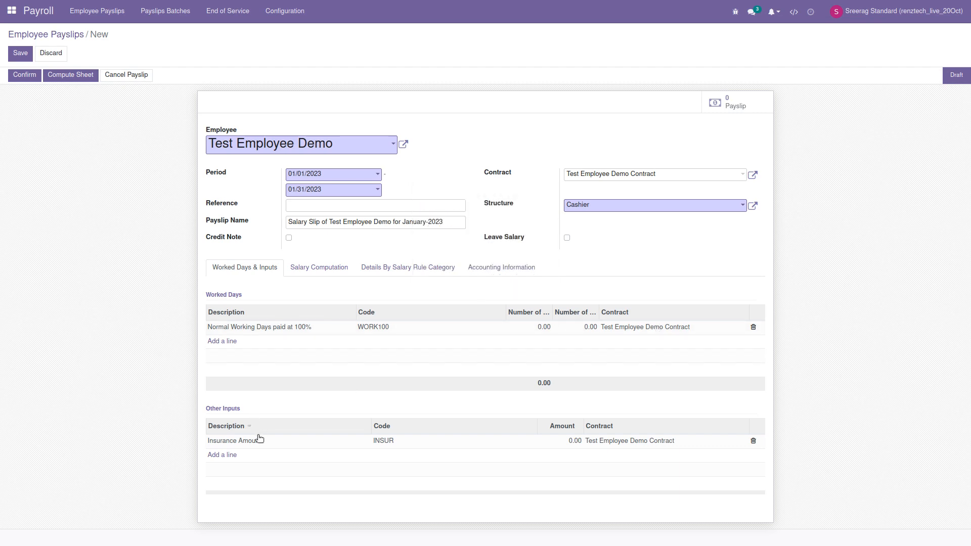
Step: Enter 12 as the Insurance Amount input and compute the sheet, giving net salary 1,988.00
click(552, 445)
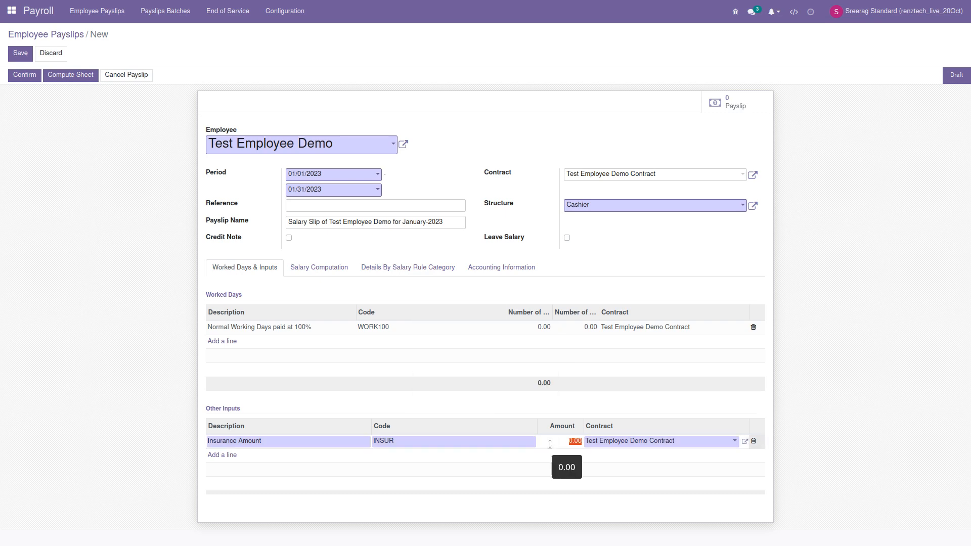
text(12)
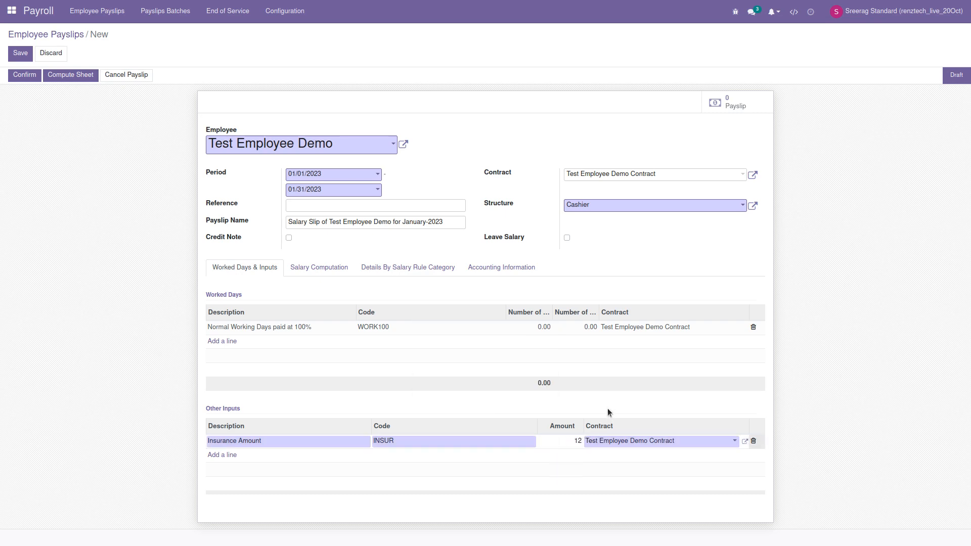
click(546, 401)
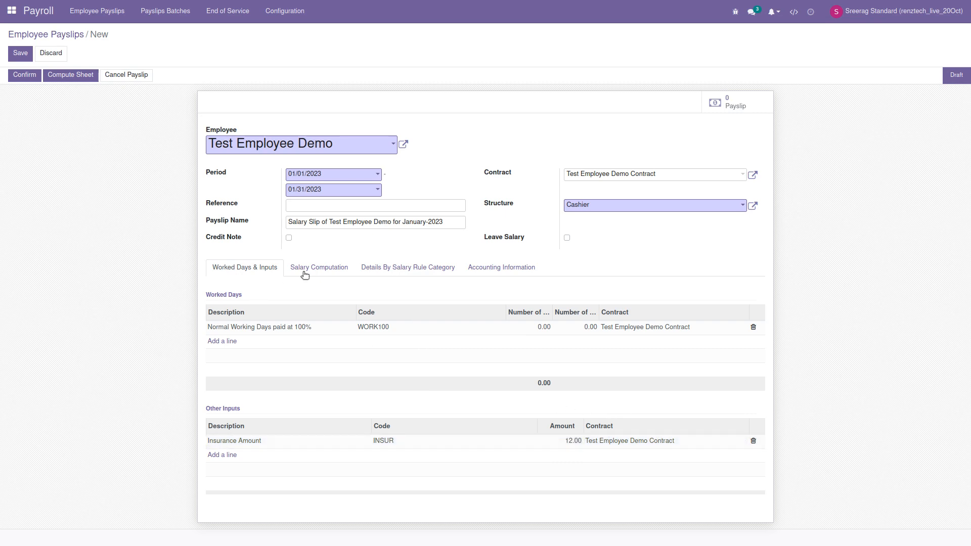
click(324, 274)
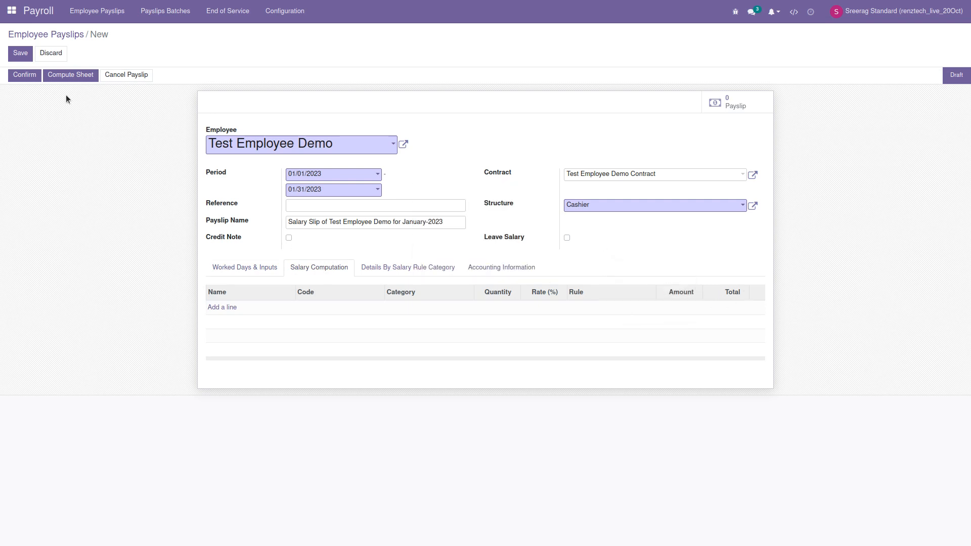
click(71, 78)
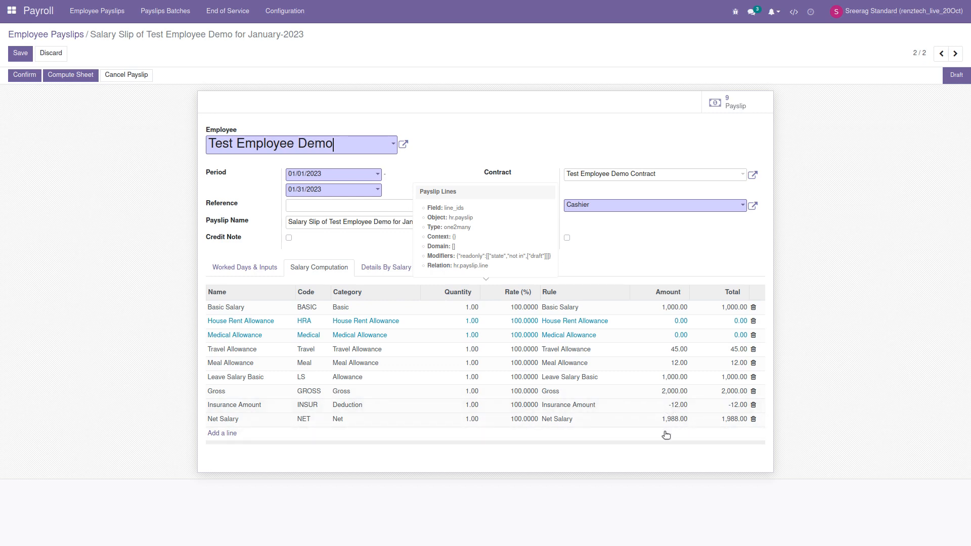
Step: Change Insurance Amount to 10, recompute to net 1,990.00, and confirm the payslip
click(245, 267)
click(508, 442)
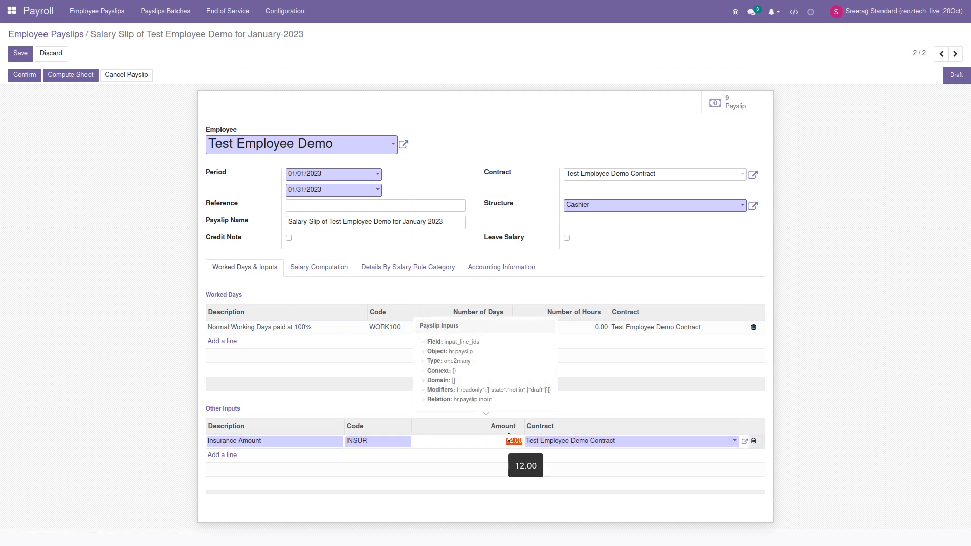
text(10)
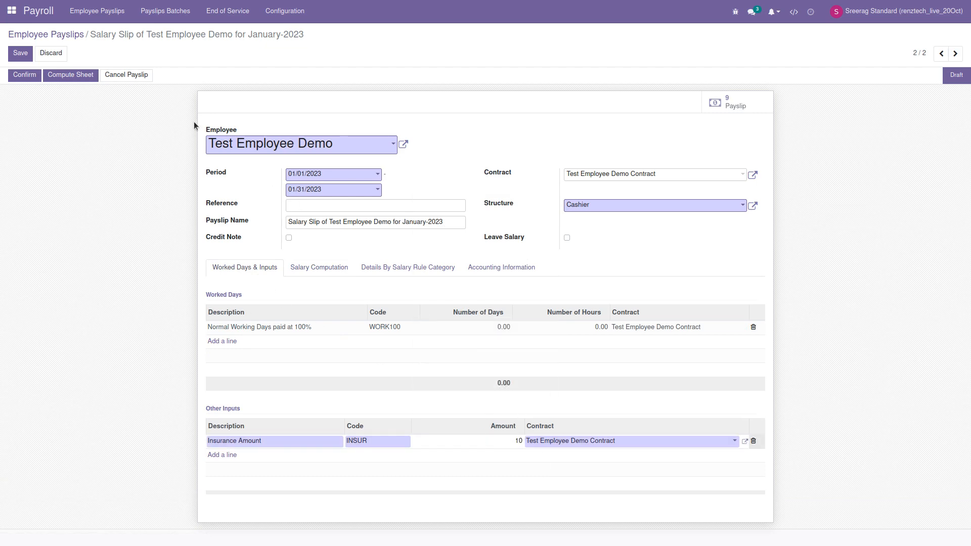
click(302, 267)
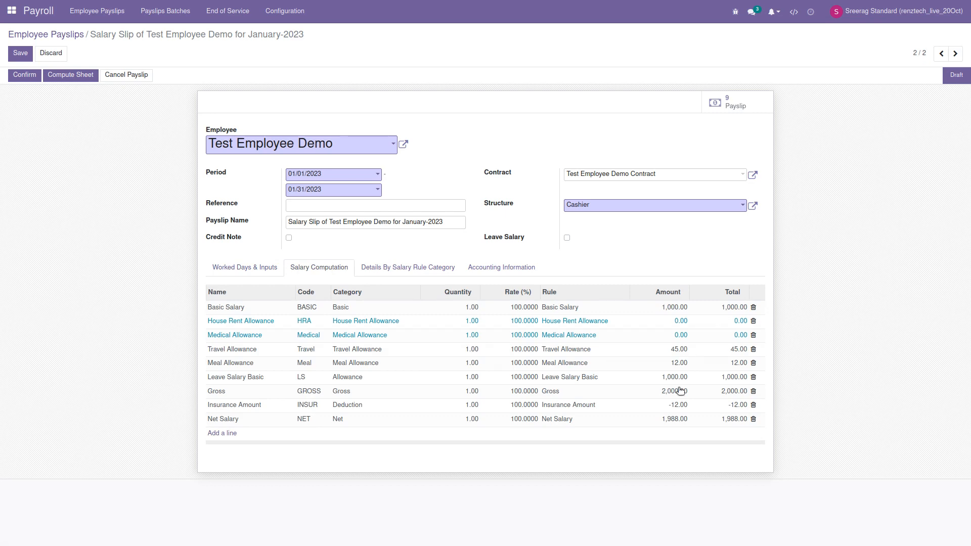
click(77, 81)
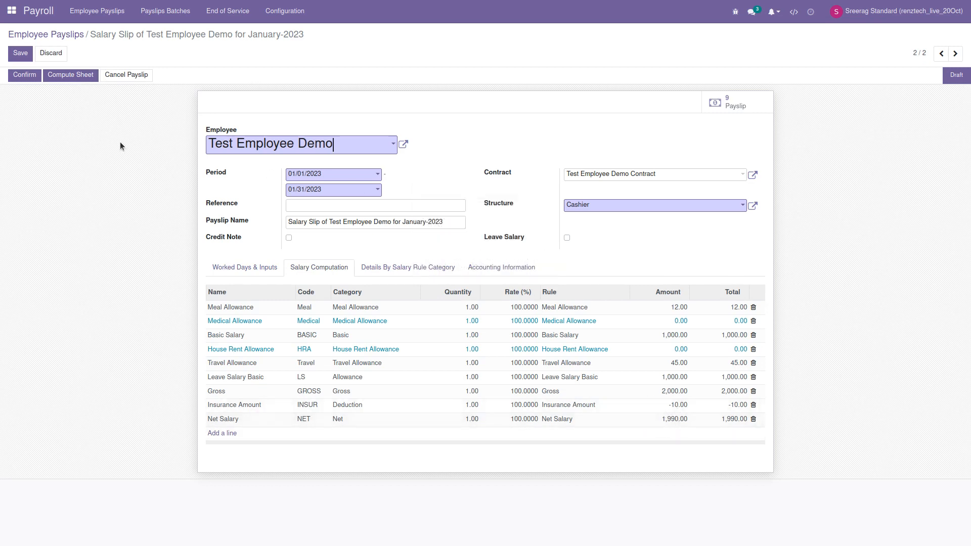
click(20, 76)
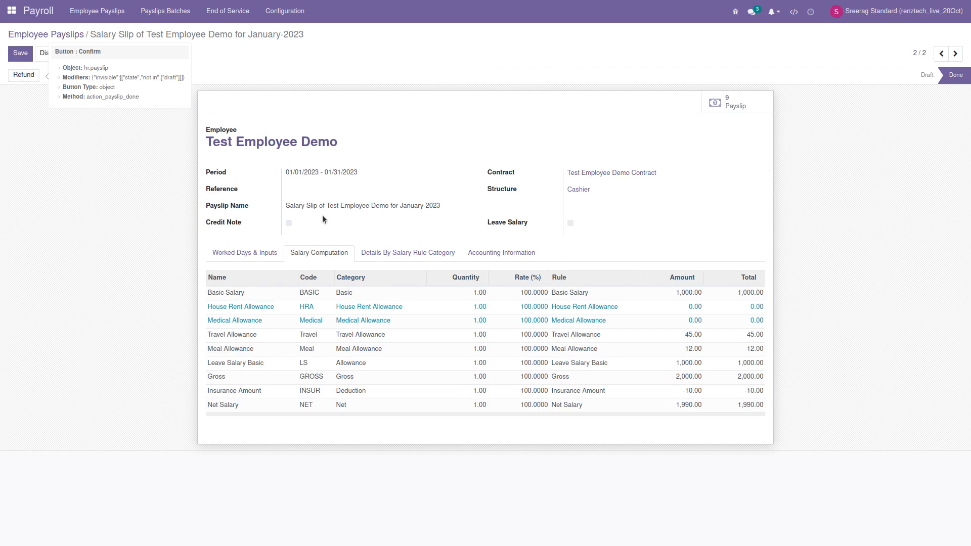
click(236, 251)
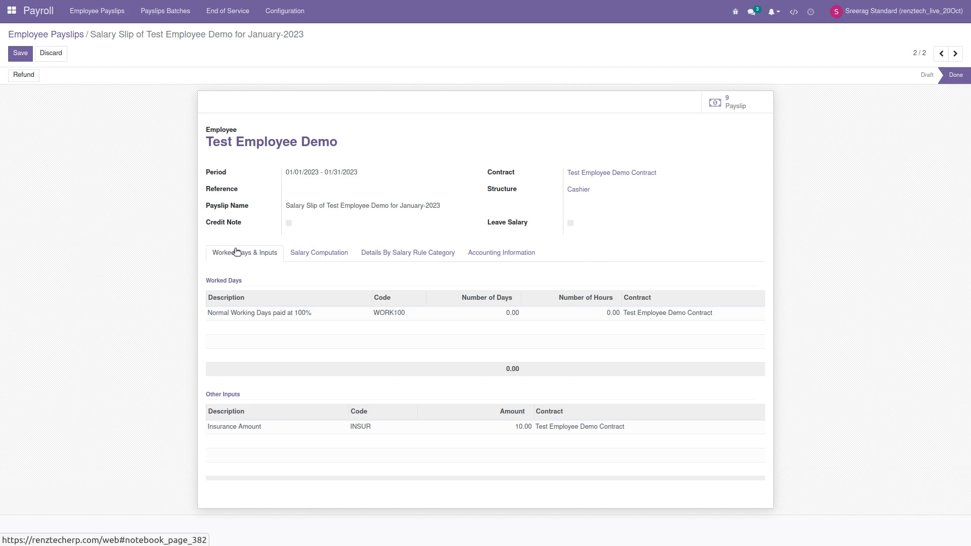